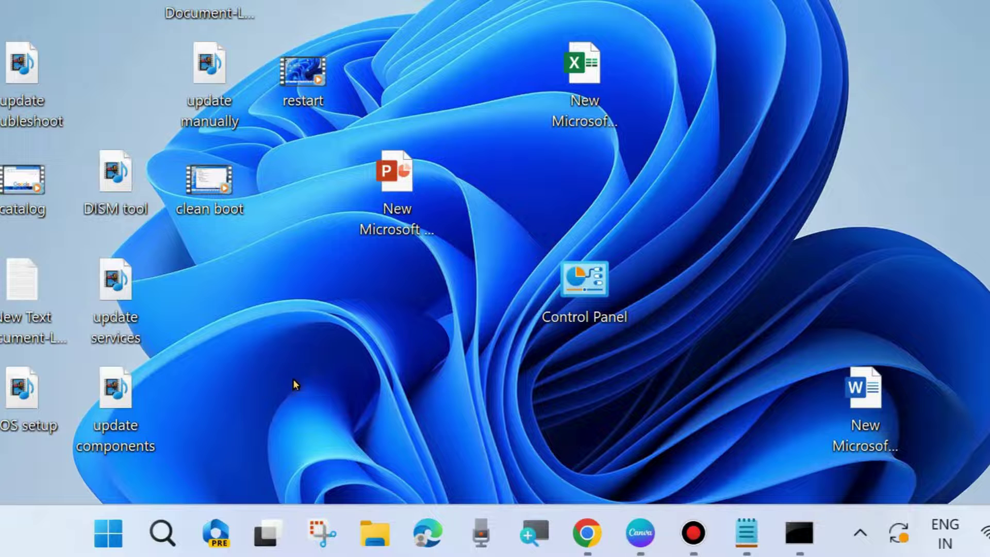
- Open Device Manager and run an automatic driver update search for the AMD Radeon(TM) Graphics display adapter
right_click(109, 533)
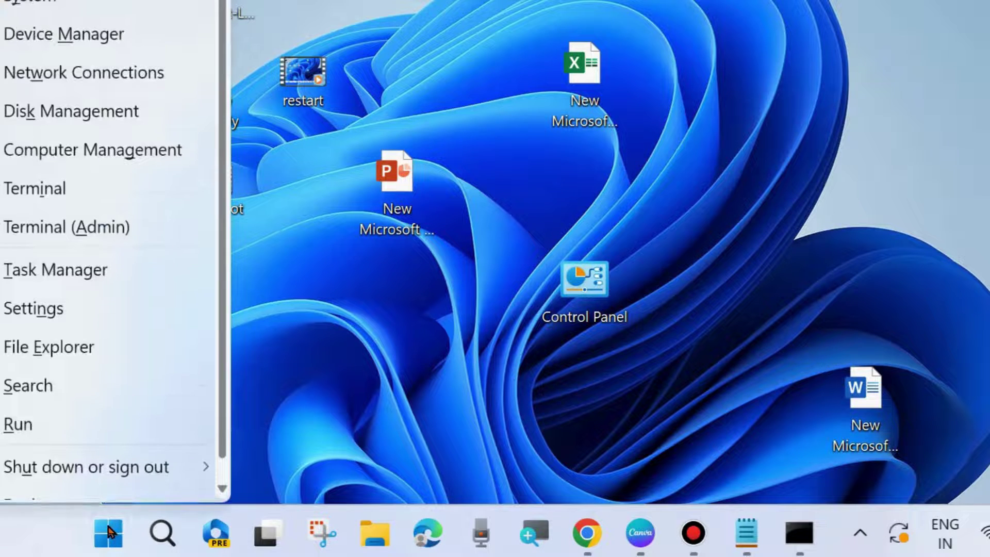
click(72, 36)
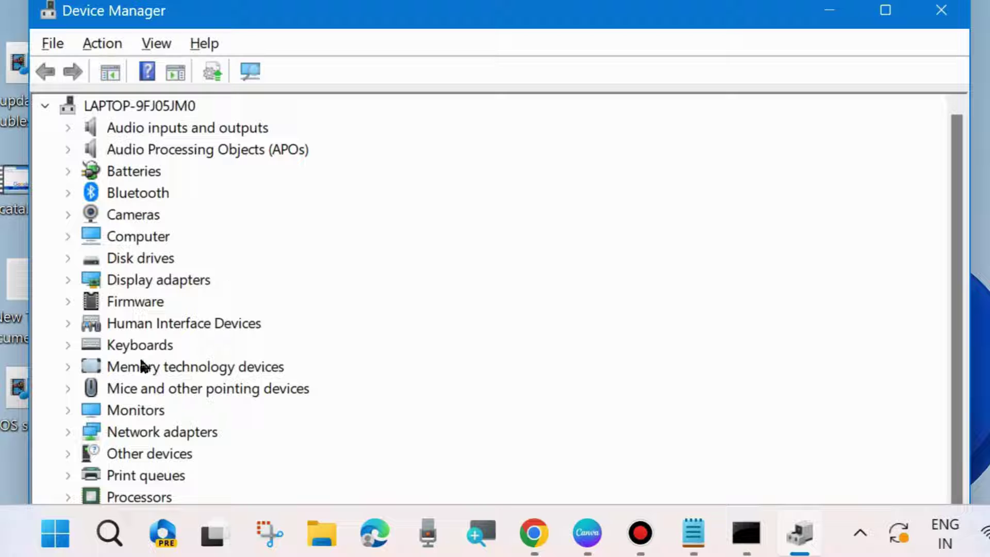
click(68, 280)
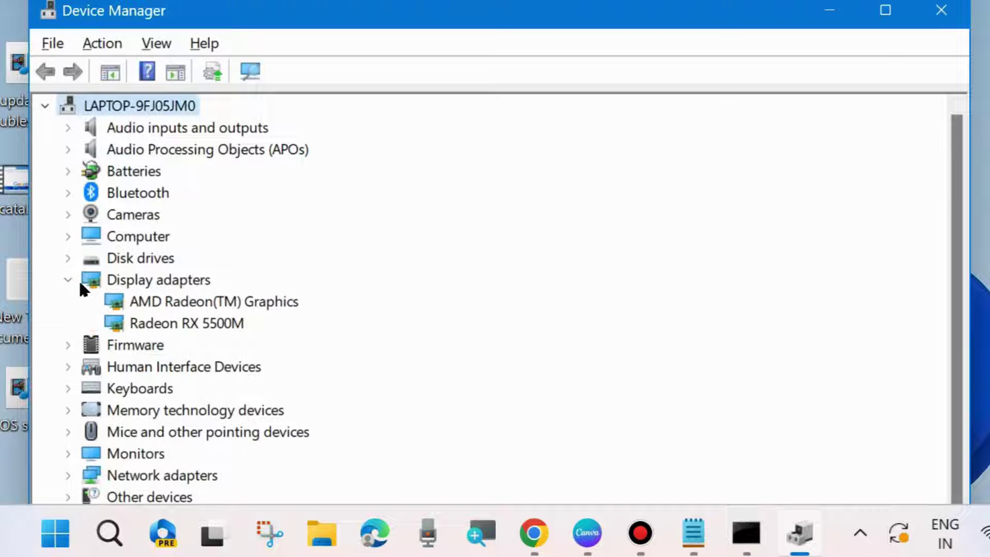
right_click(162, 298)
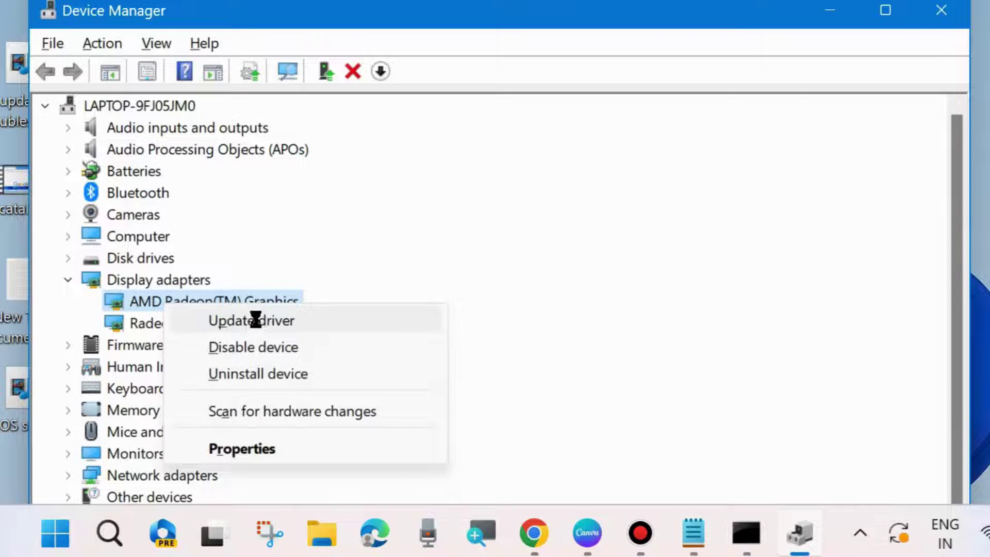
click(256, 319)
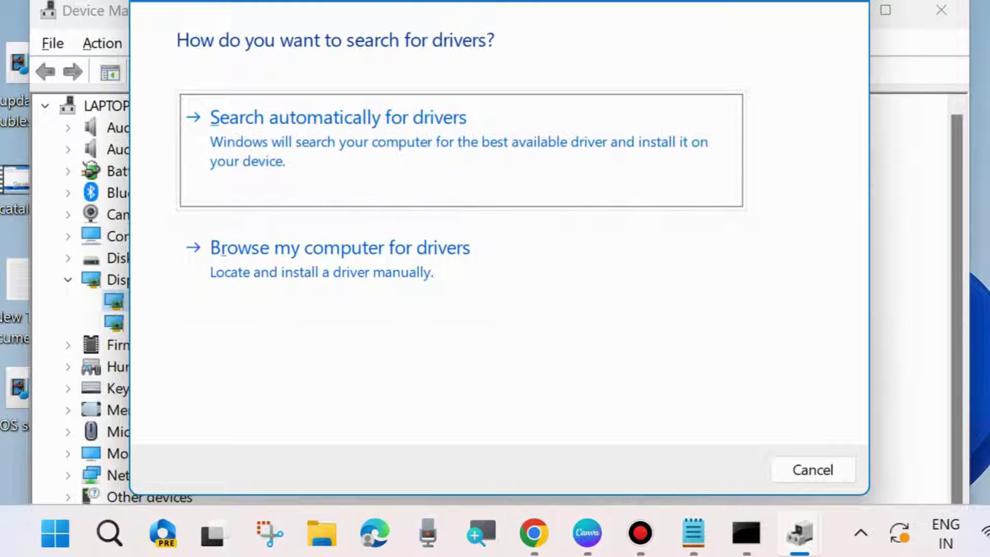
drag(372, 1, 377, 26)
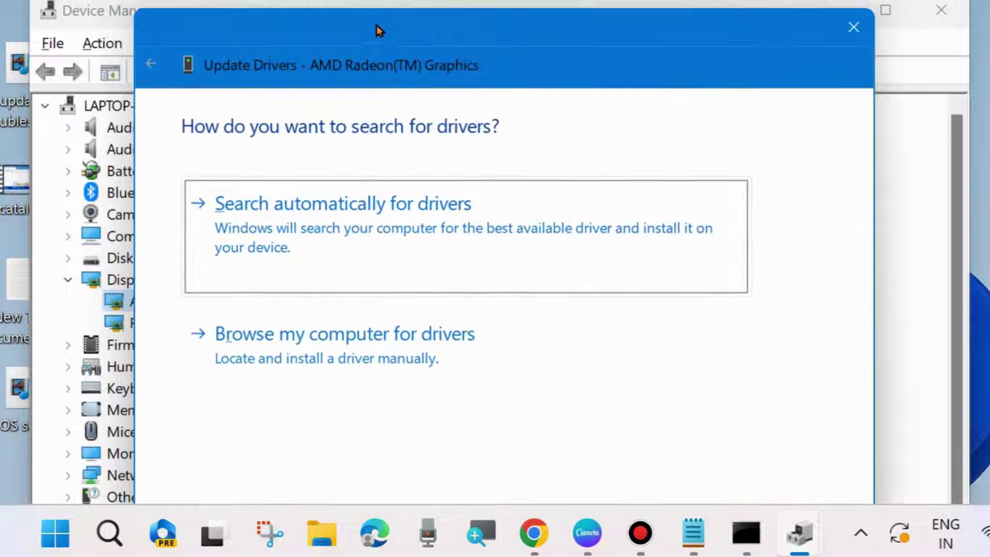
click(332, 223)
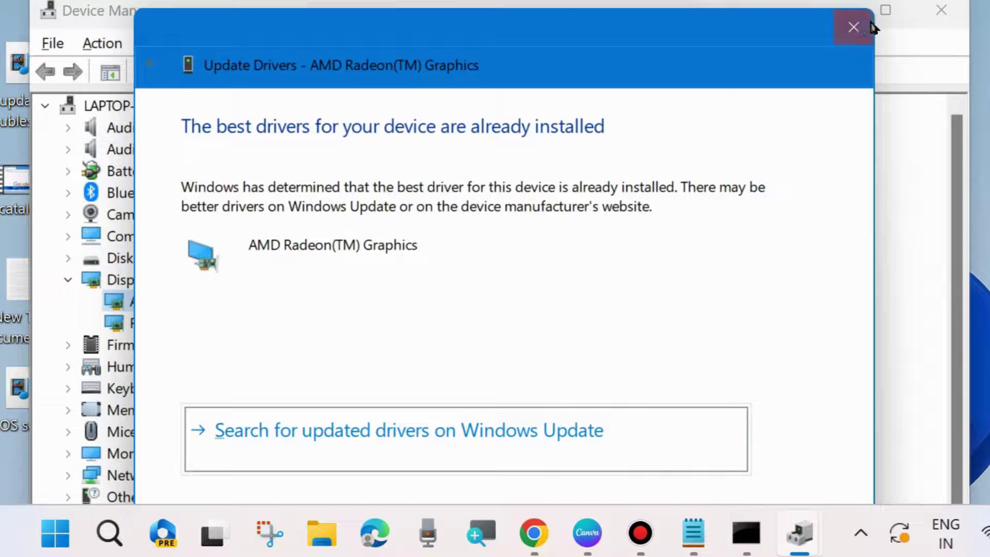
click(854, 26)
- Run an automatic driver update search for the Genesys Logic PCIE card reader device, and close Device Manager
scroll(170, 323, down, 1)
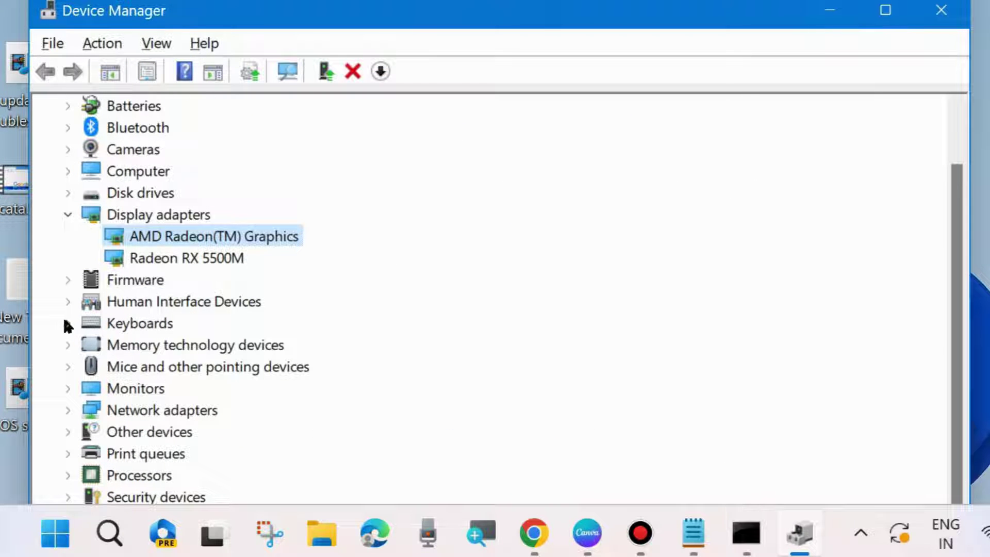
click(68, 344)
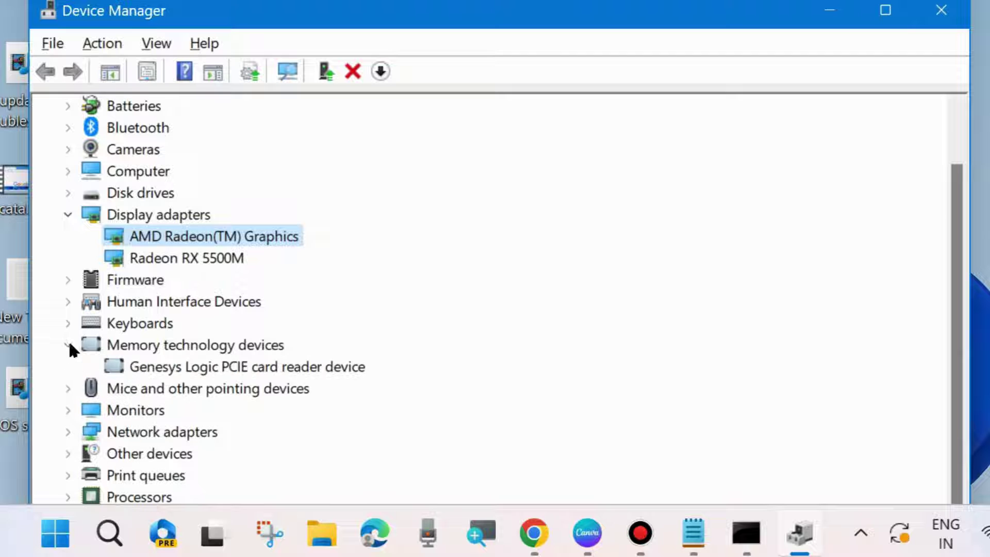
right_click(173, 367)
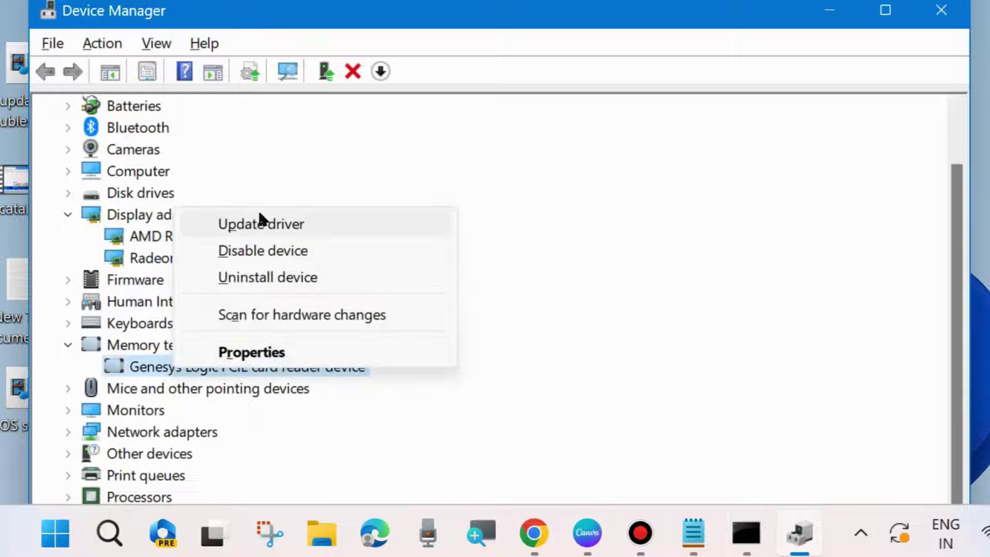
click(255, 223)
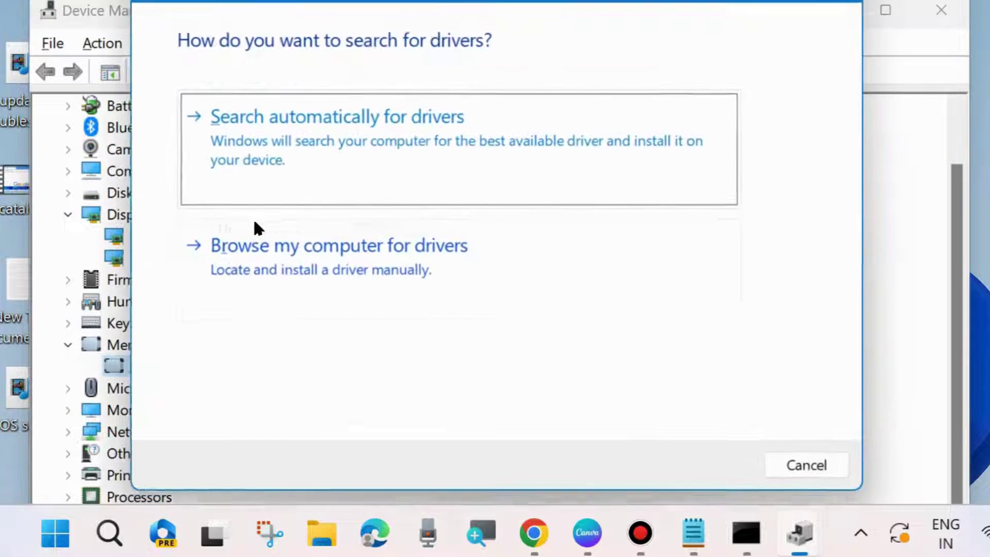
click(295, 138)
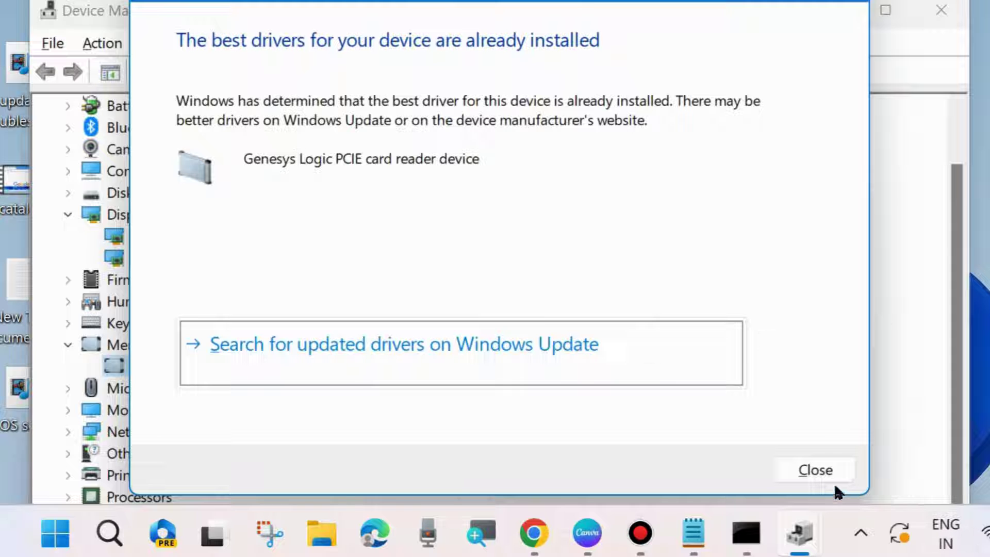
click(816, 470)
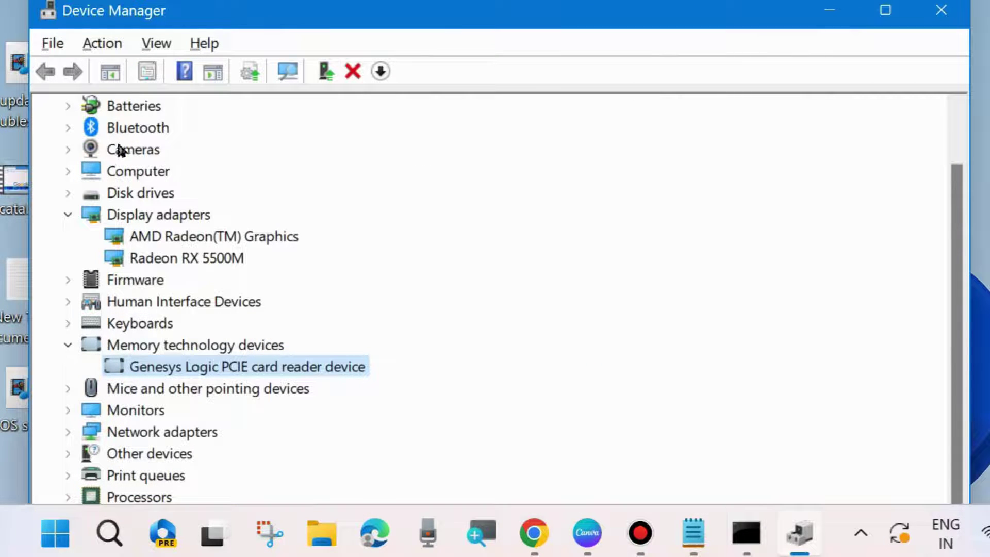
click(942, 10)
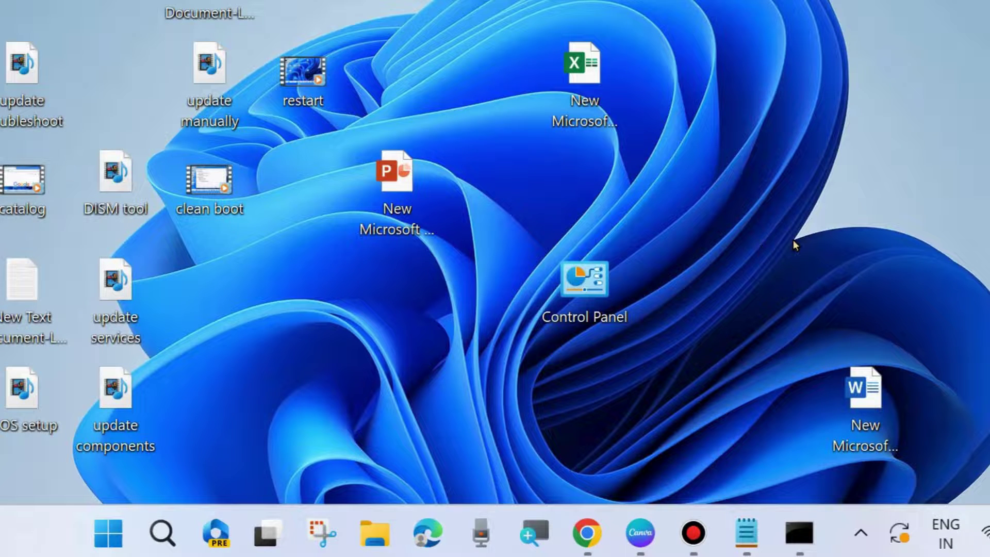
- Search Windows for the memory diagnostic tool, open it to view its check options, and close it
click(160, 531)
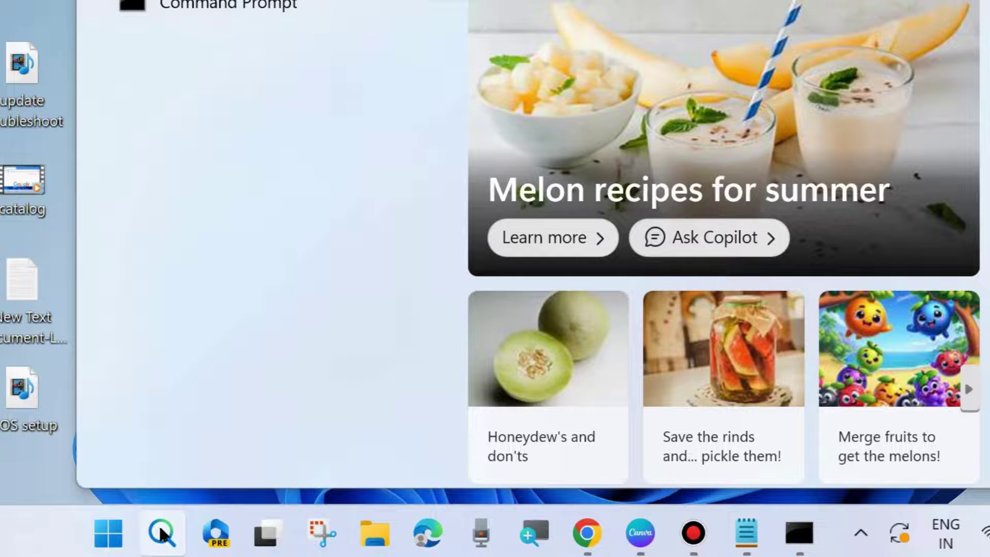
text(me)
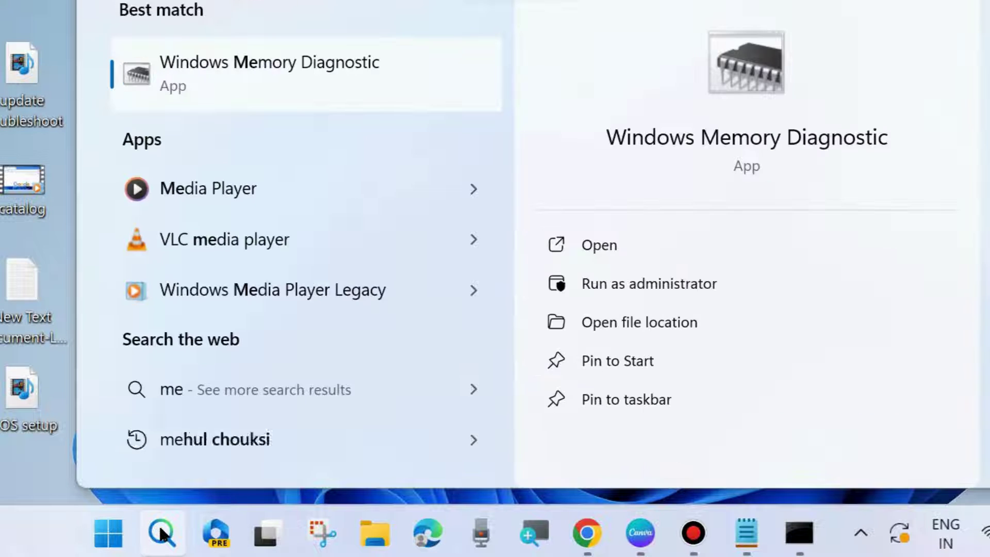
text(mory)
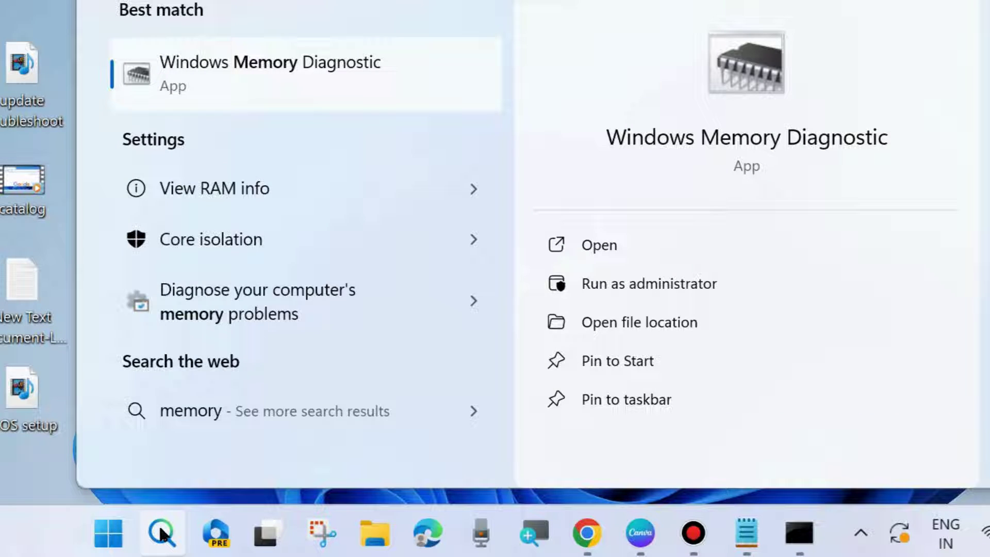
text( dia)
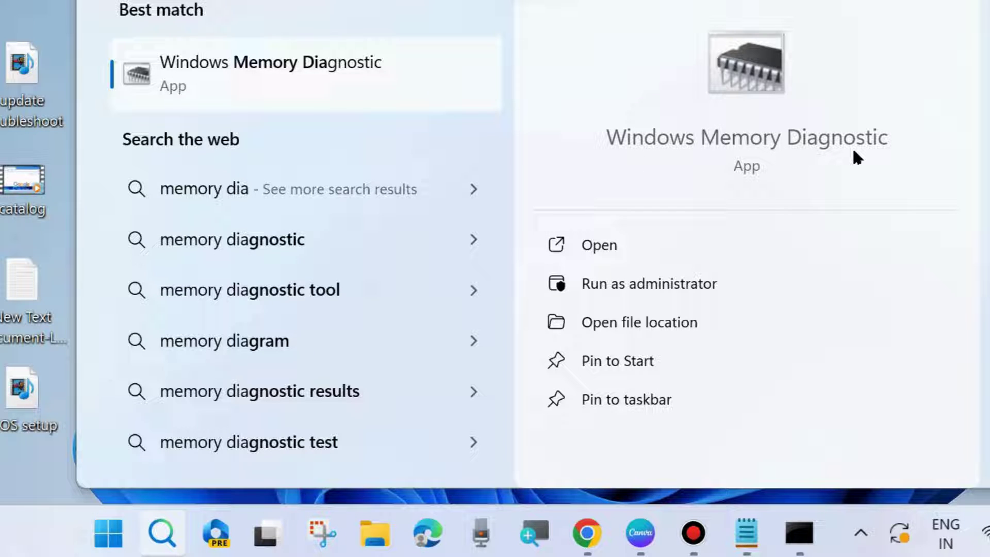
click(605, 247)
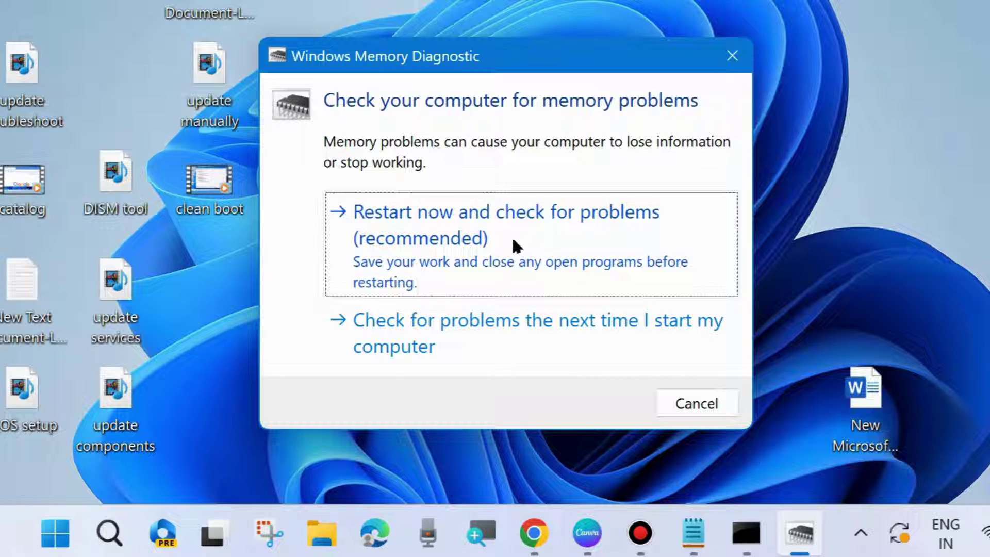
click(732, 55)
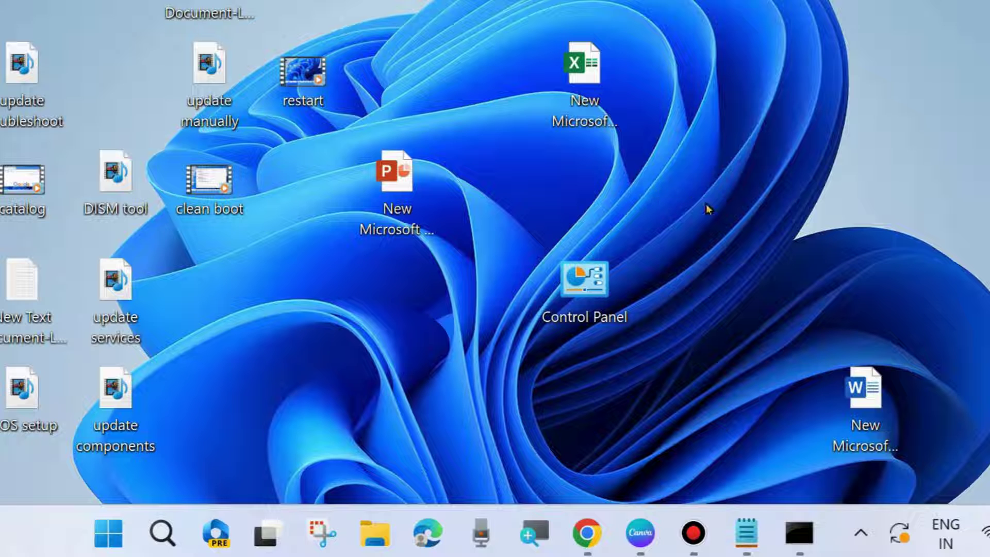
- Find and open Disk Cleanup, and scan the Windows (C:) drive for files to remove
click(158, 528)
text(di)
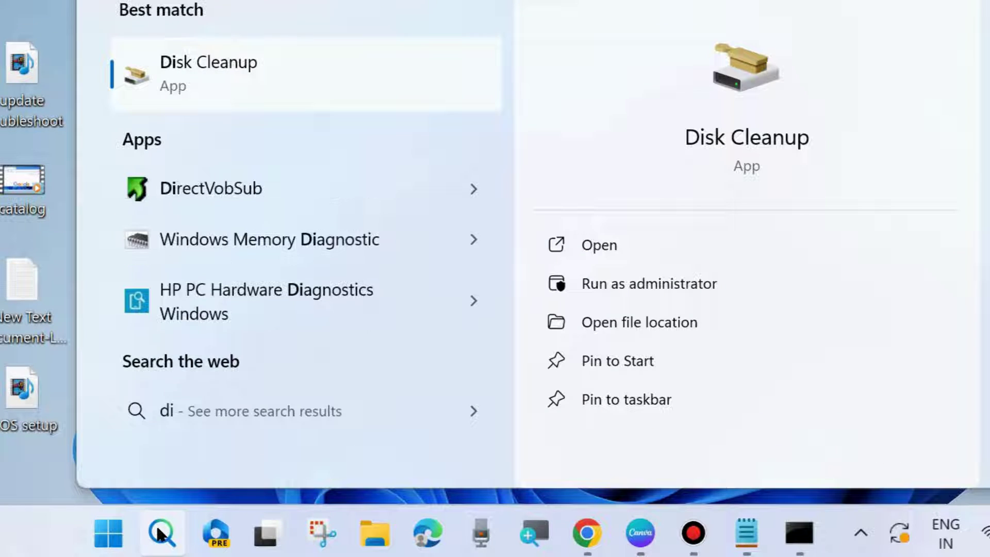
text(sc)
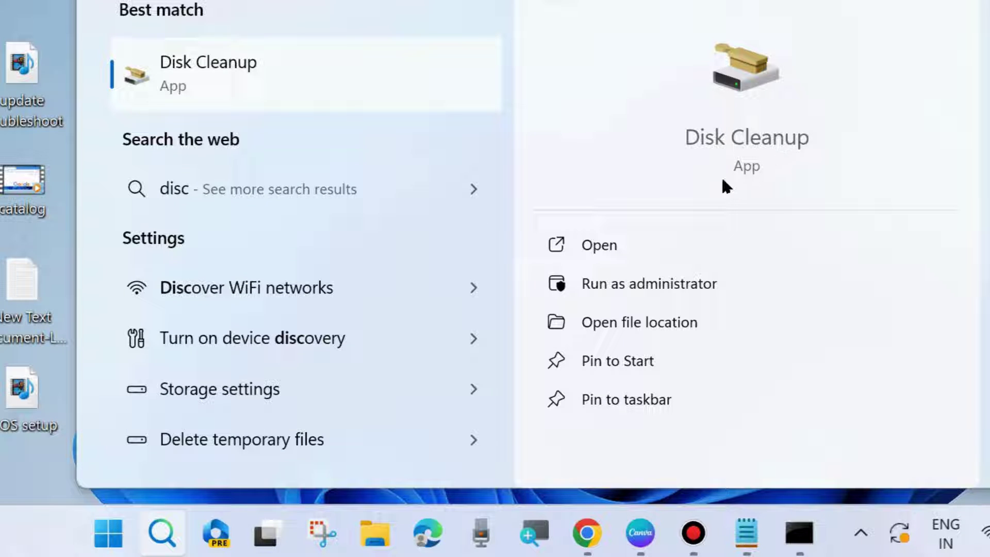
click(602, 243)
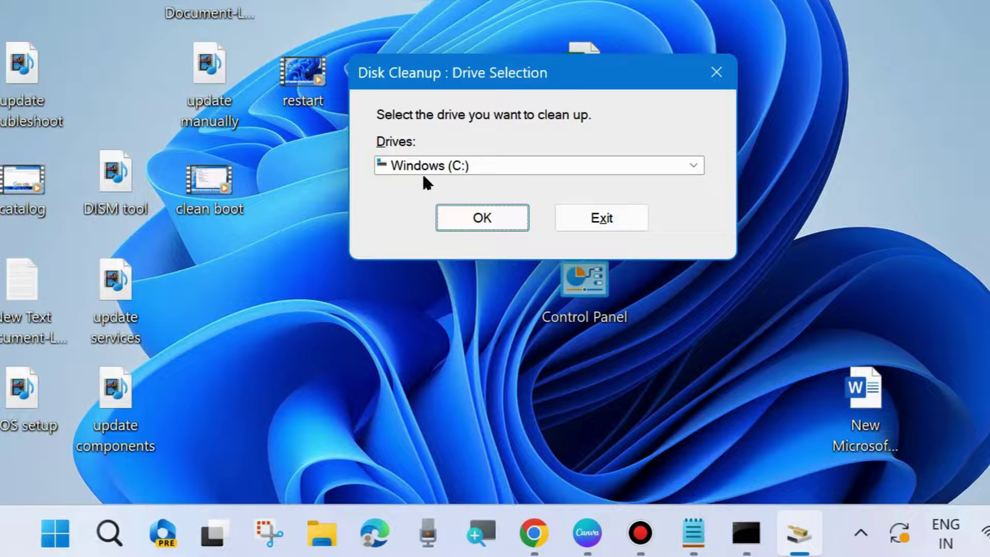
click(489, 219)
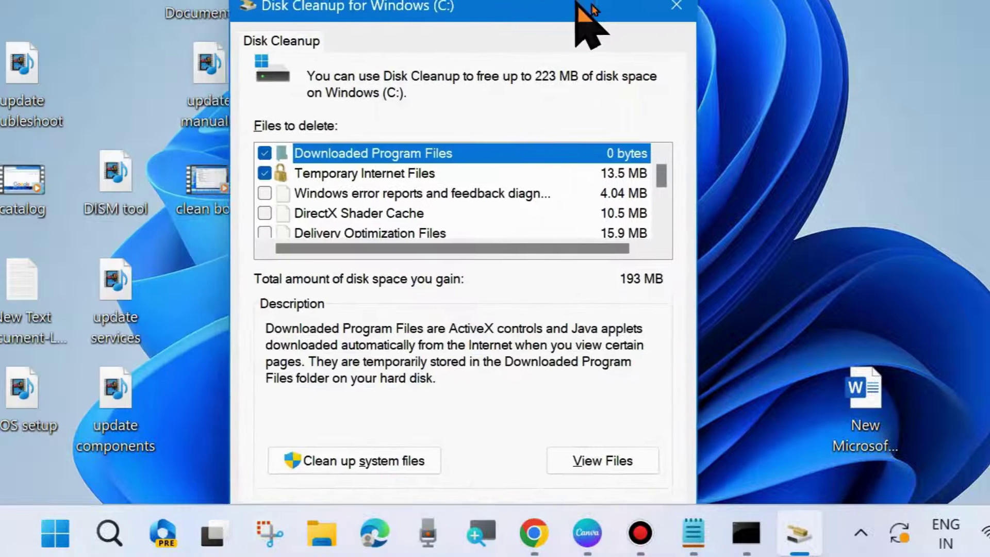
- Review the preselected file categories, permanently delete those files from the C: drive, and refresh the desktop
drag(592, 6, 612, 12)
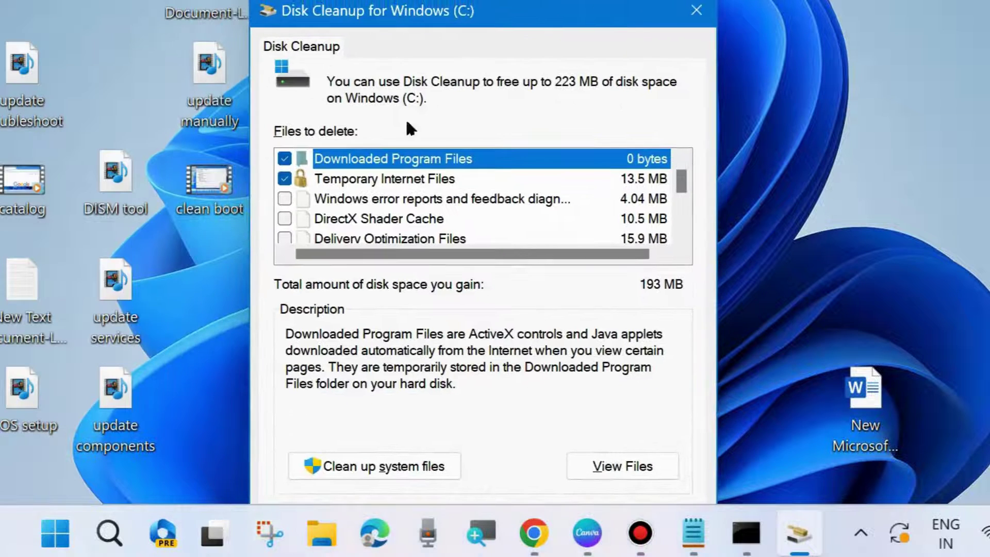
scroll(368, 201, down, 1)
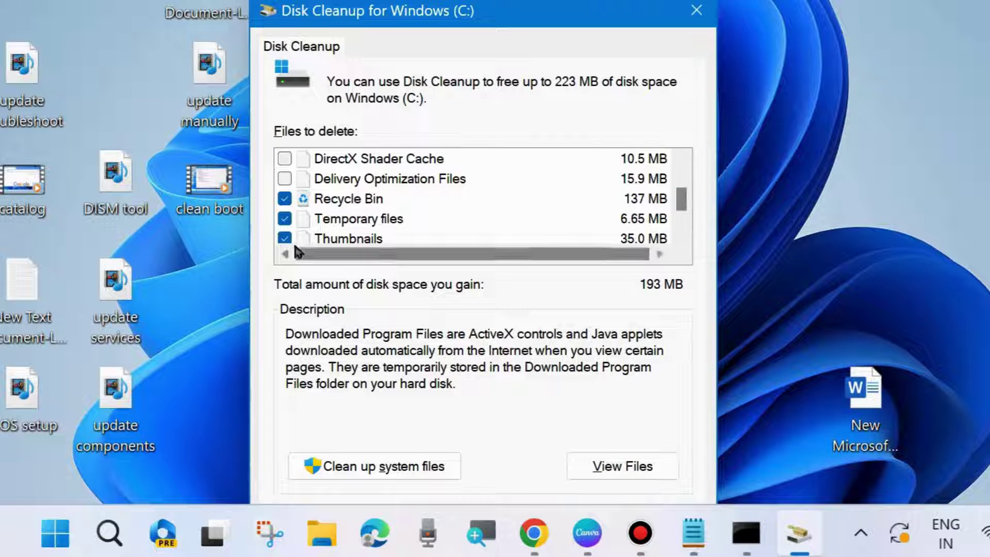
drag(475, 20, 470, 0)
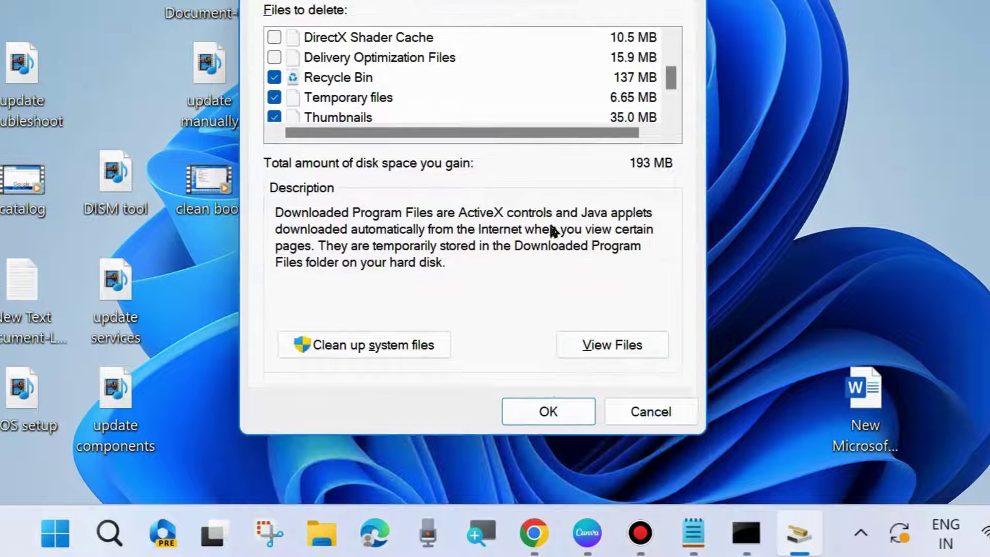
click(551, 407)
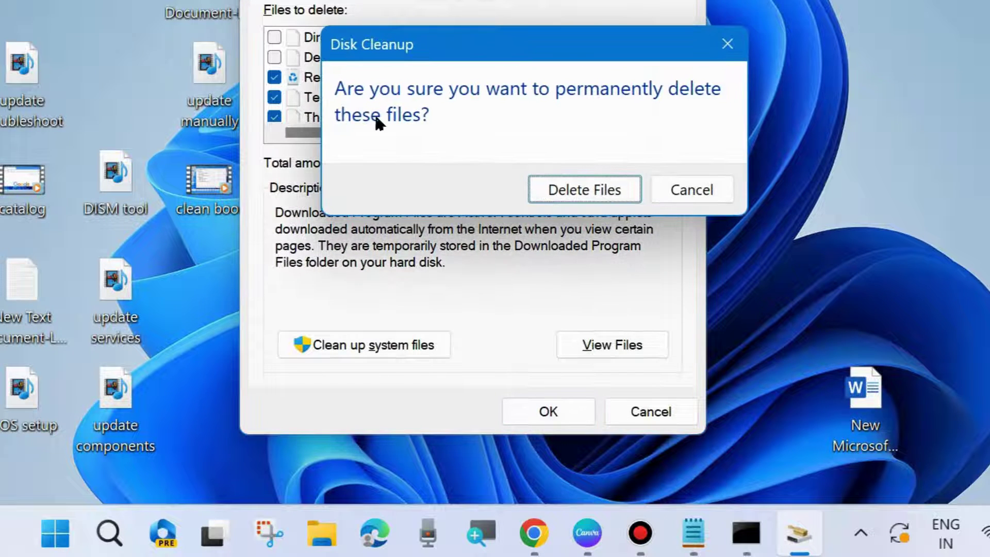
click(596, 190)
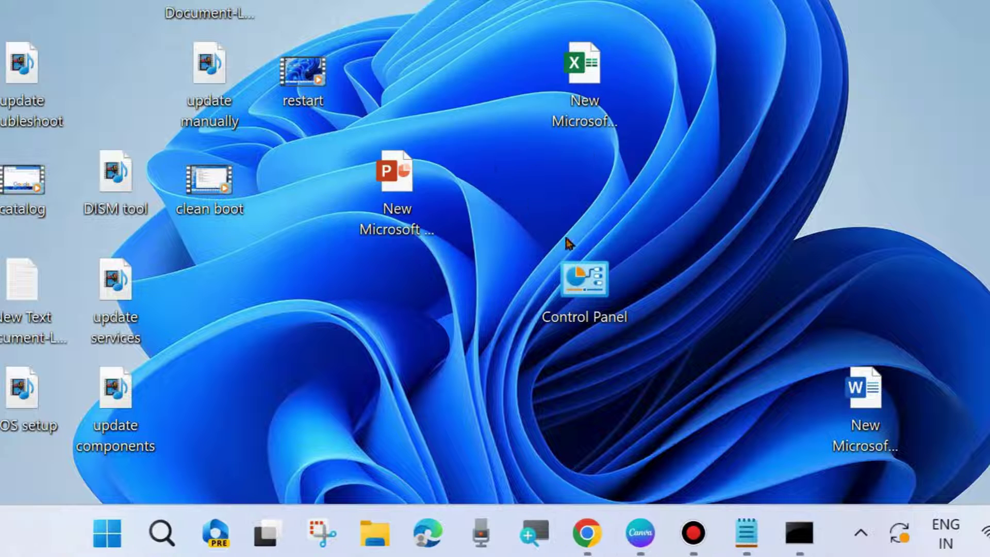
right_click(623, 410)
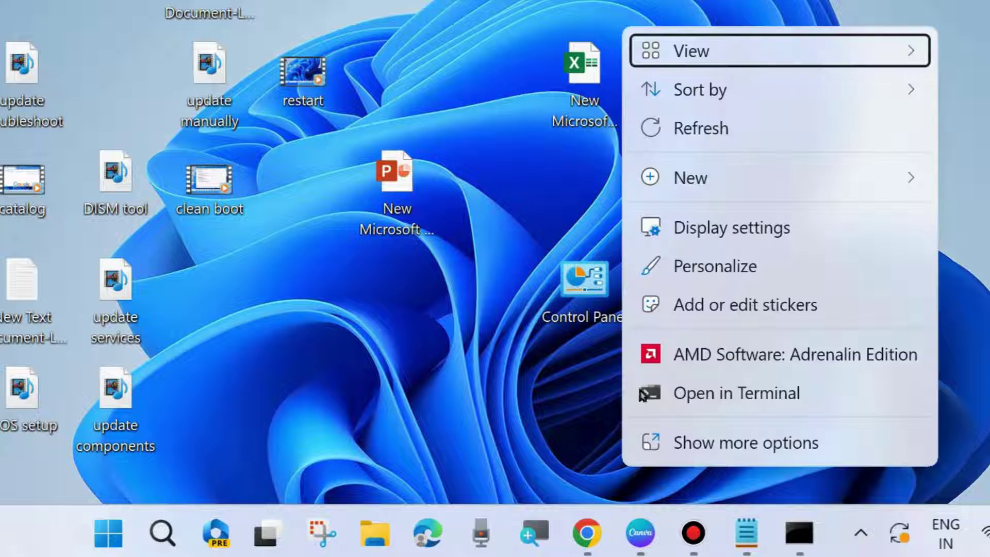
click(694, 129)
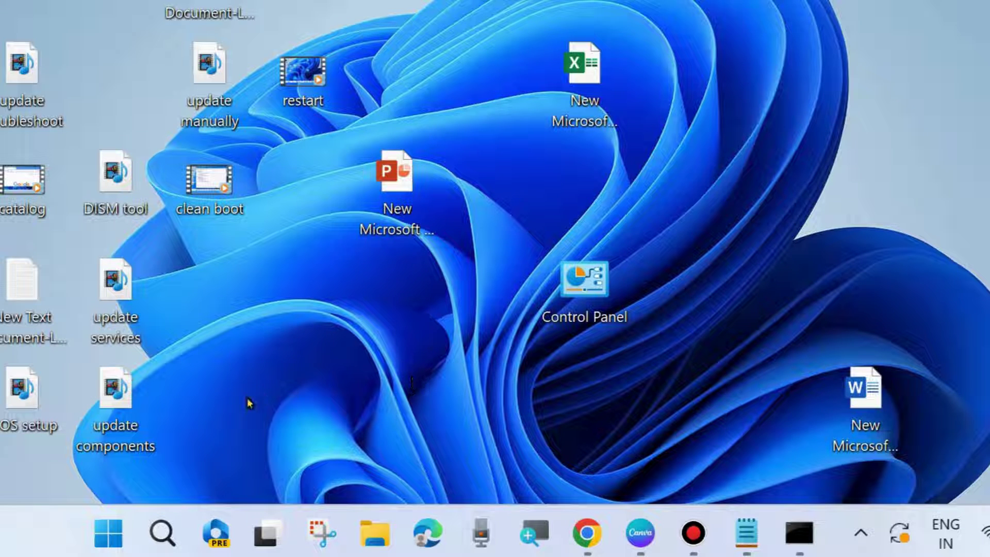
- Open Command Prompt as administrator, run chkdsk C:/f /r, answer y to schedule the check for the next restart, and minimize the window
click(161, 532)
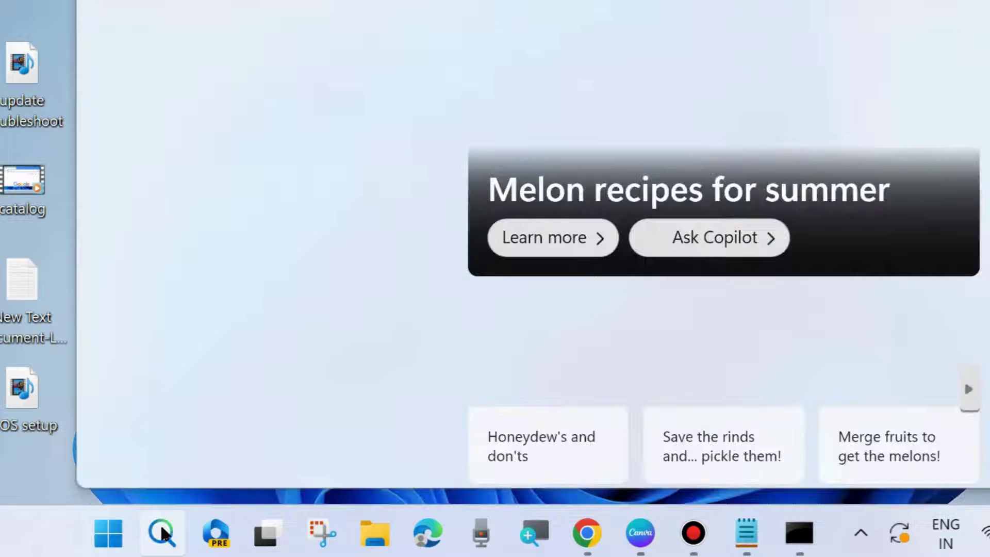
text(cmd)
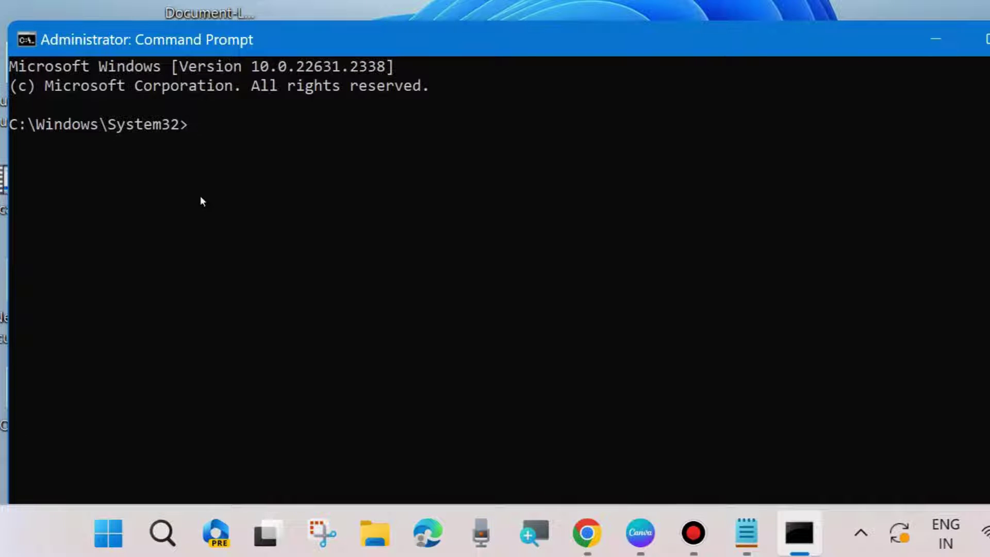
text(chkdsk C)
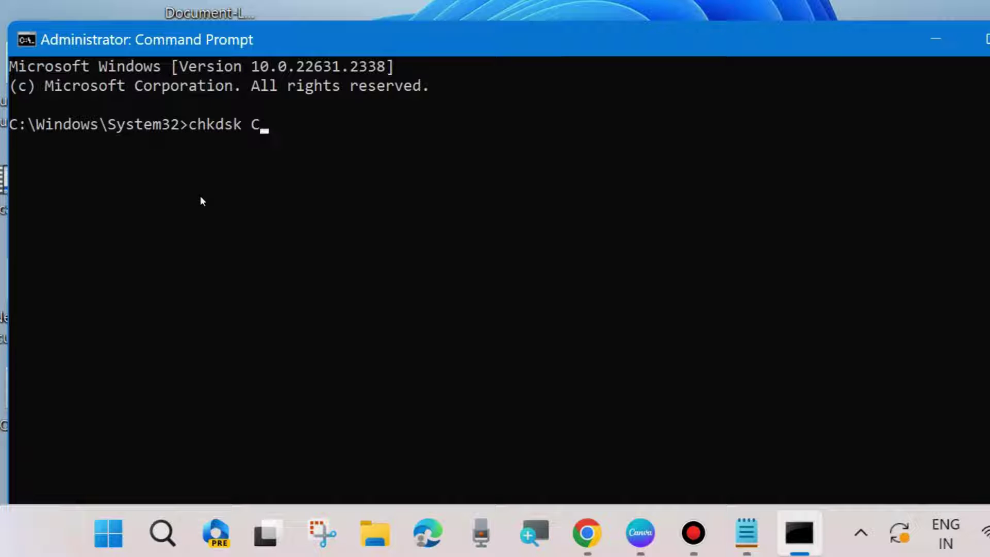
text(:)
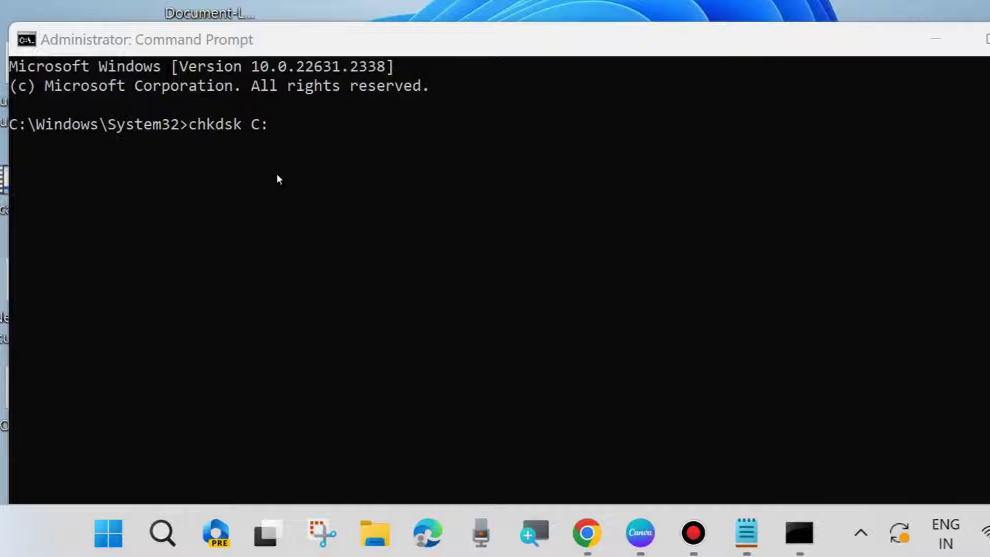
click(278, 126)
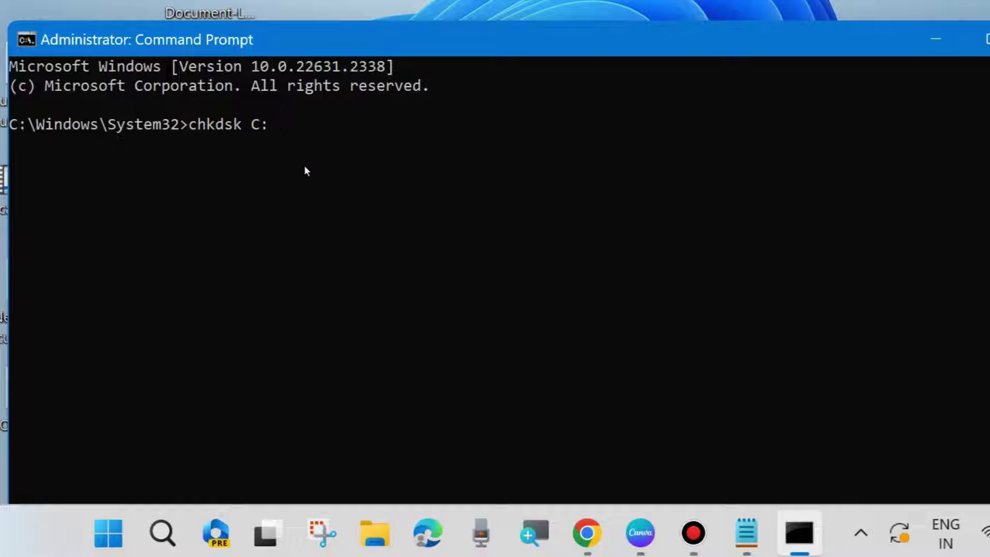
text(/f /r)
key(Return)
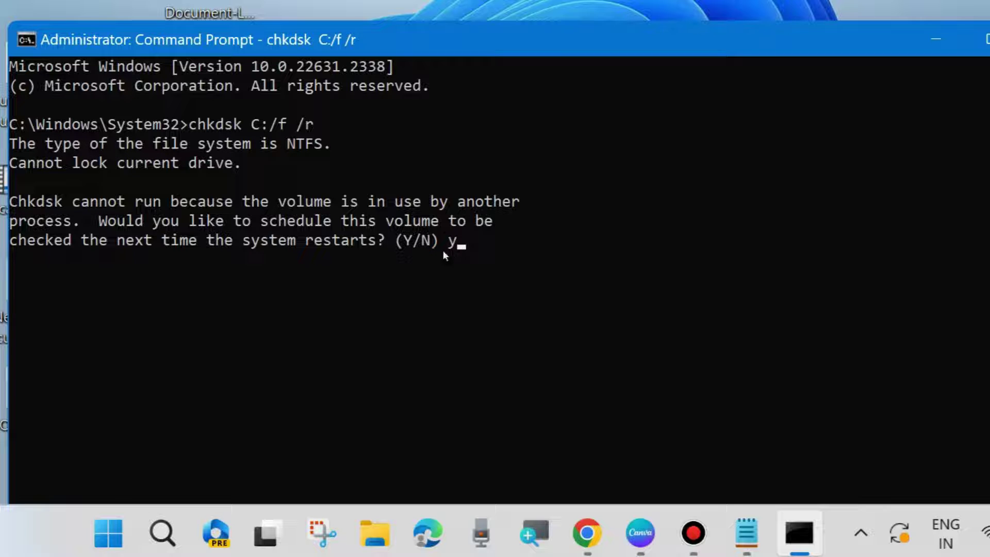
click(938, 39)
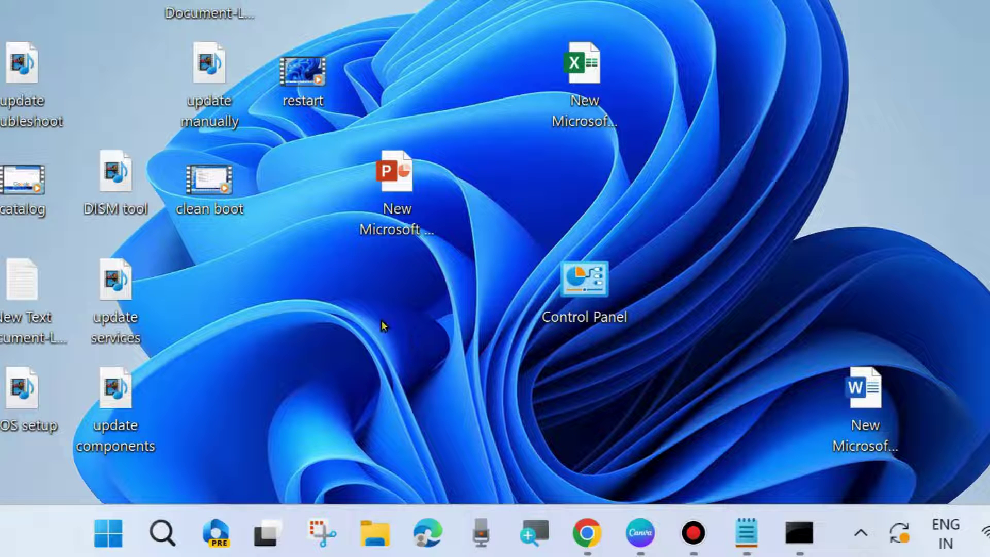
- Launch System Restore by running rstrui from the Run dialog
right_click(110, 532)
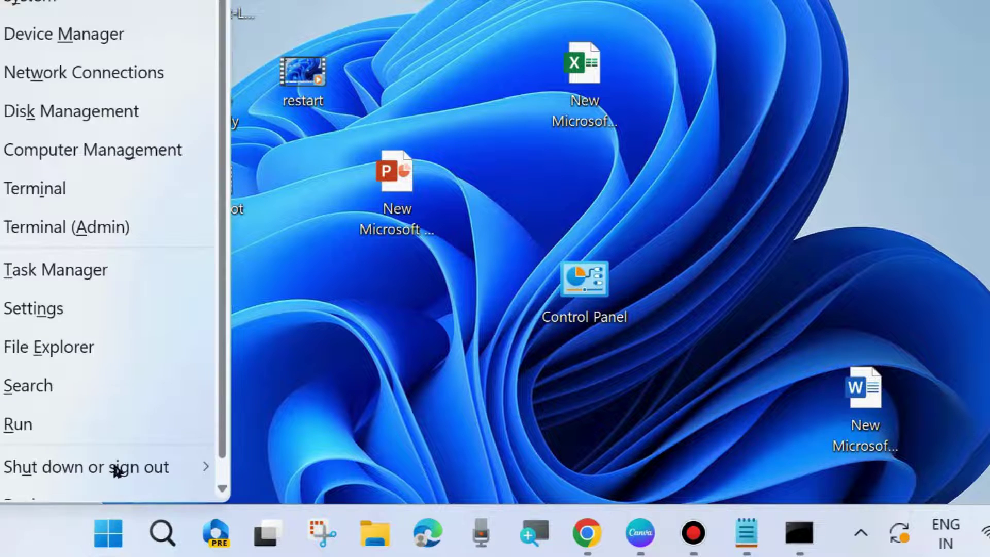
click(30, 426)
drag(103, 242, 503, 57)
text(r)
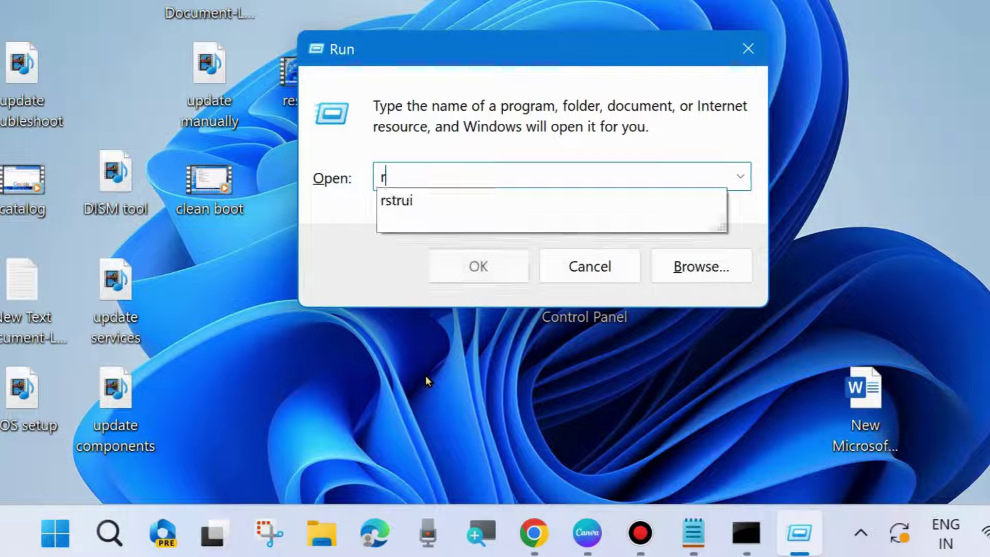
text(strui)
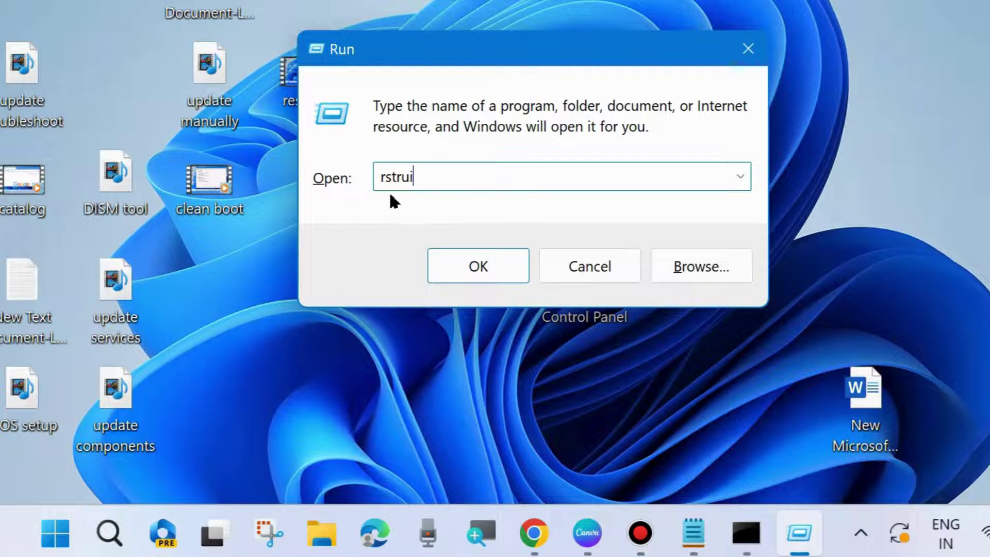
click(478, 266)
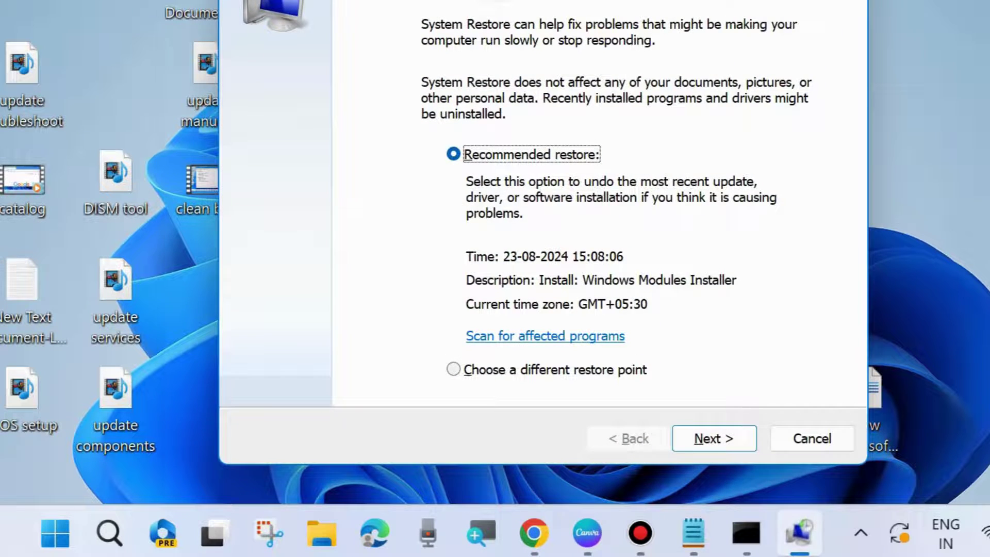
- Choose a different restore point instead of the recommended one, and show more restore points in the list
drag(547, 0, 517, 17)
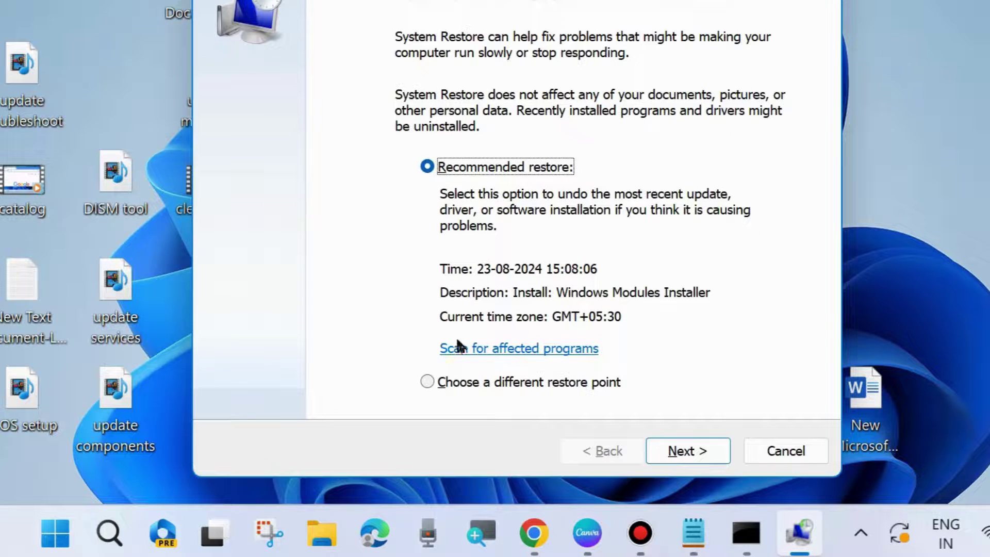
click(427, 382)
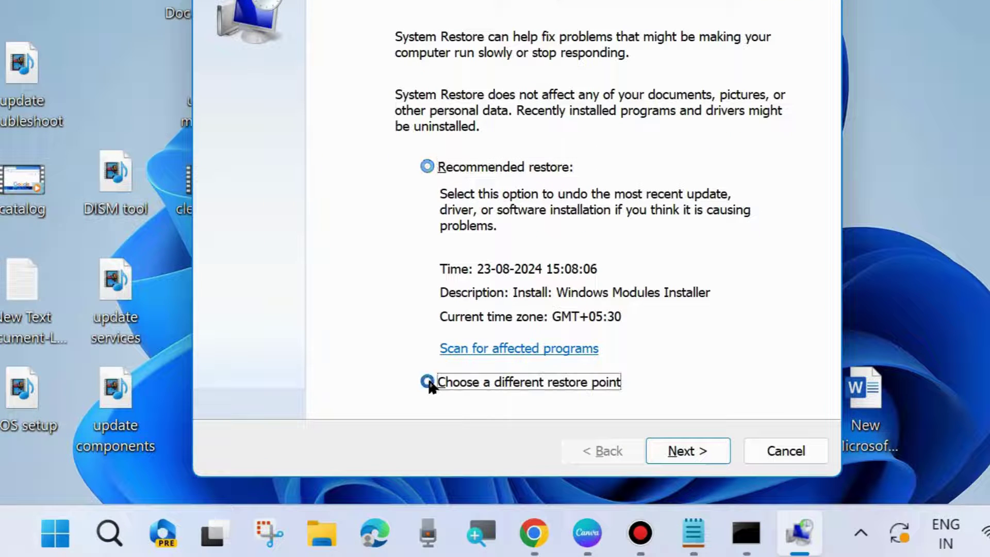
click(689, 450)
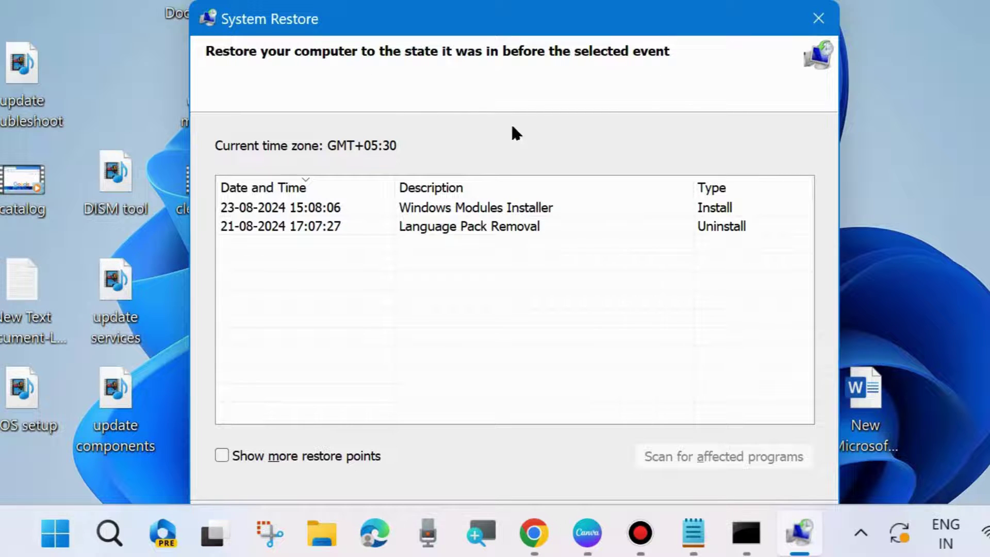
click(222, 455)
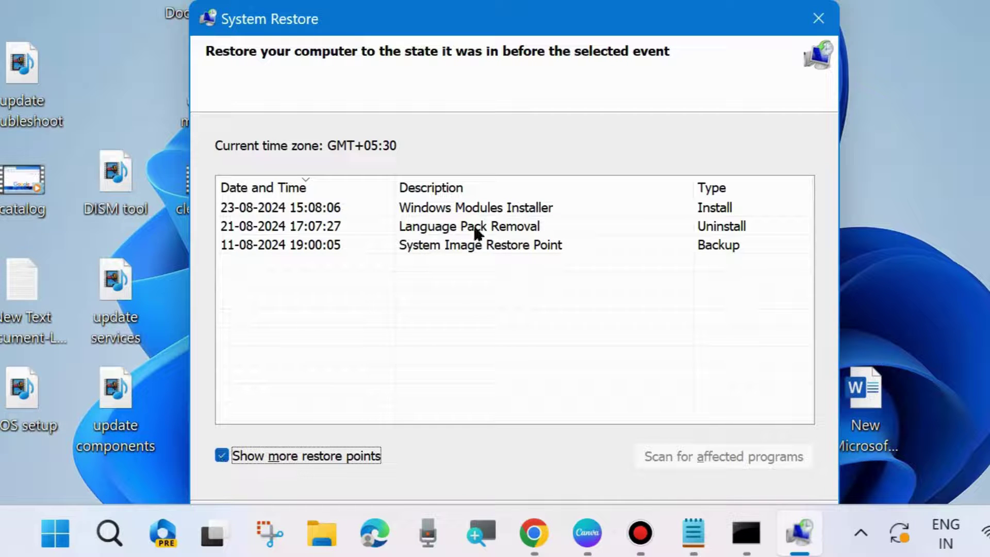
click(442, 210)
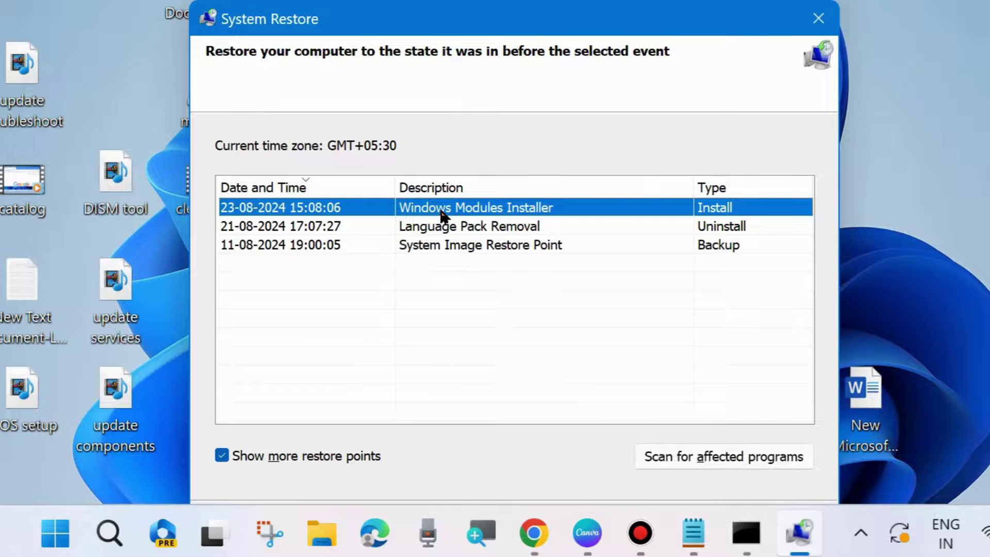
drag(531, 19, 534, 0)
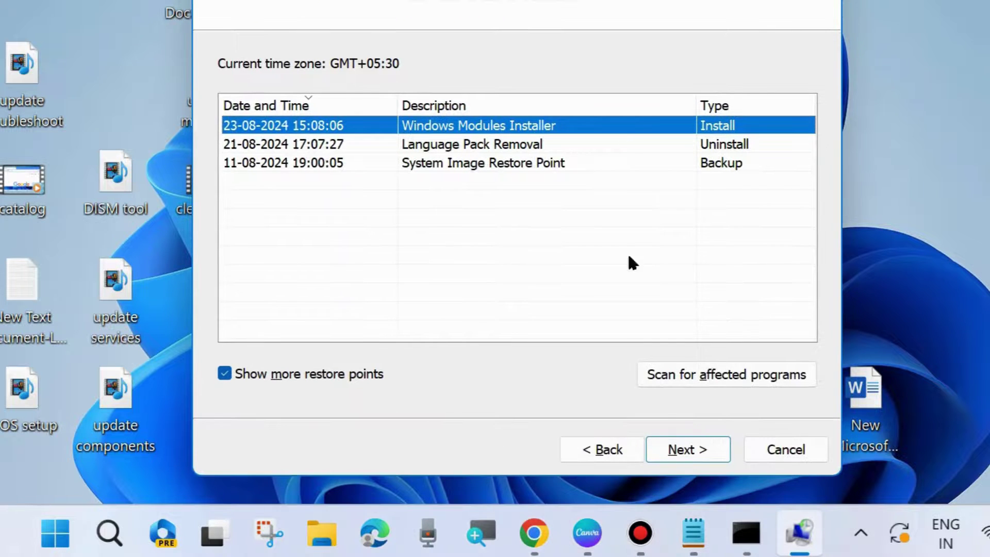
click(688, 452)
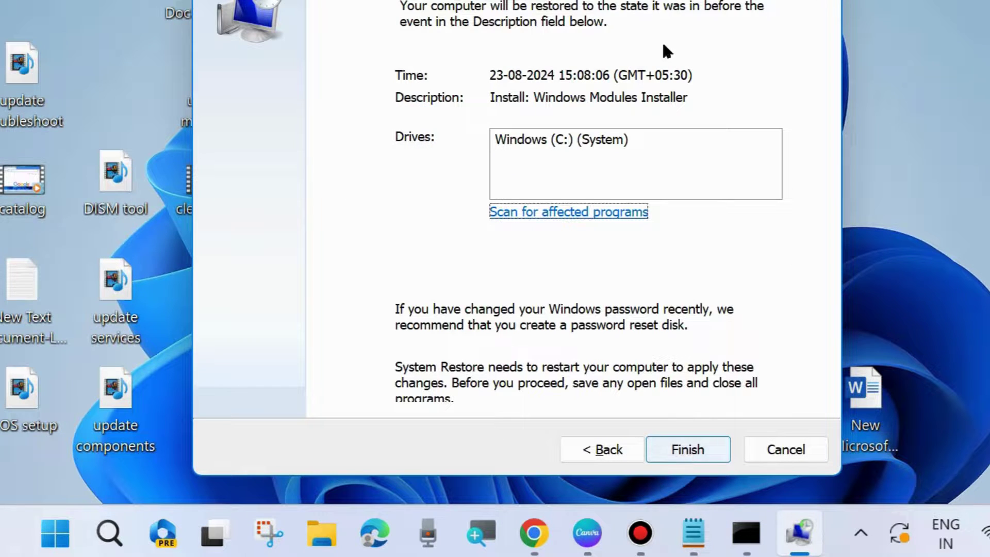
- Review the restore point confirmation details and close System Restore without starting the restore
drag(604, 0, 608, 10)
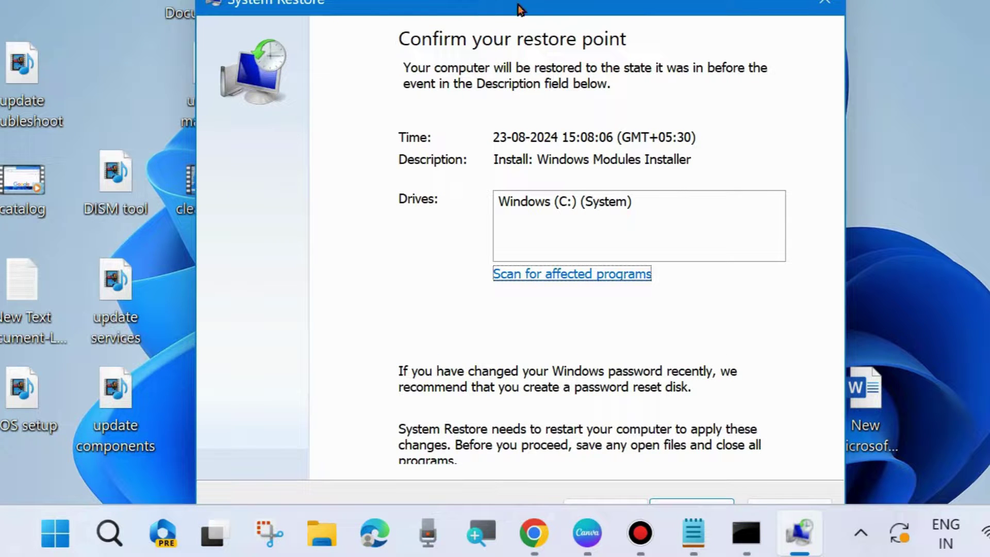
drag(521, 10, 529, 0)
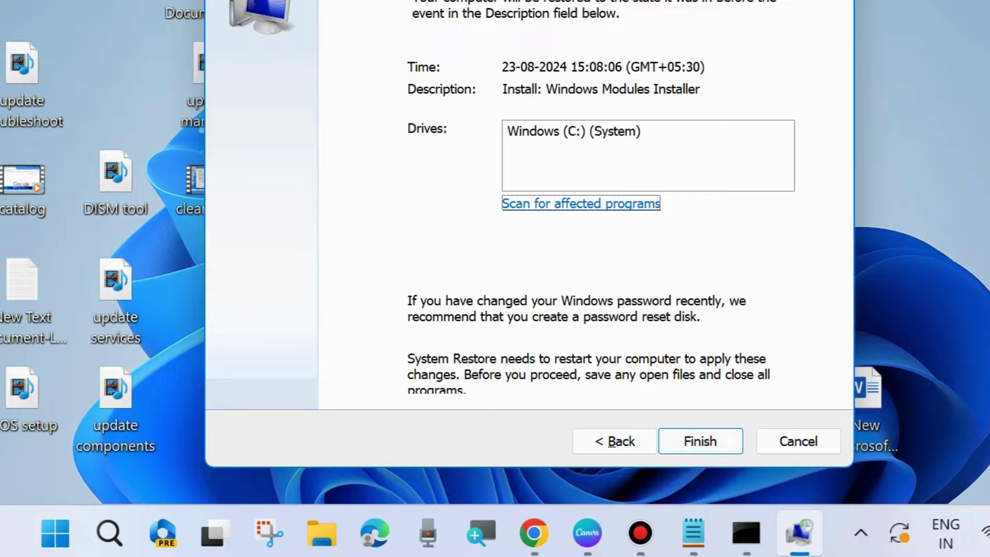
key(Escape)
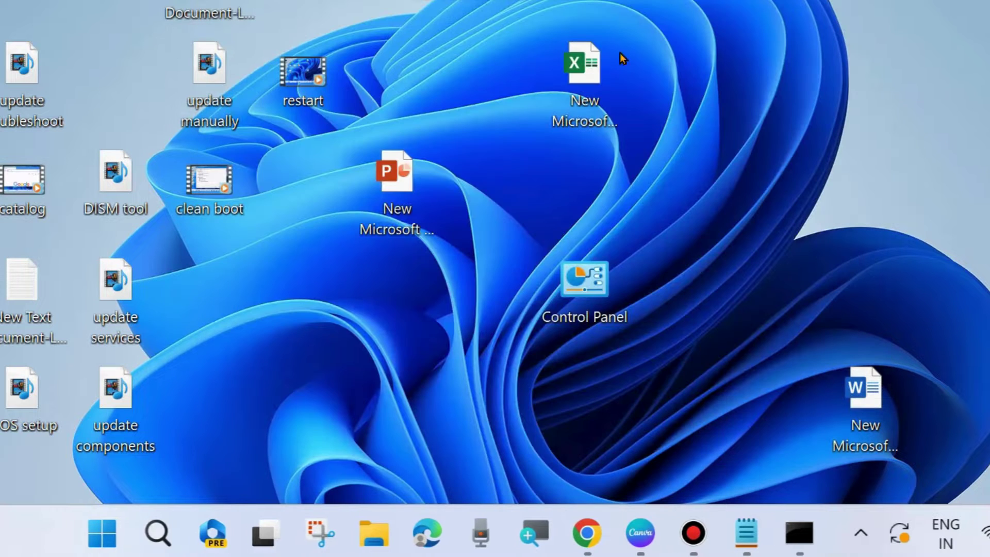
- Bring up the shut down and sign out options for restarting the PC
right_click(118, 537)
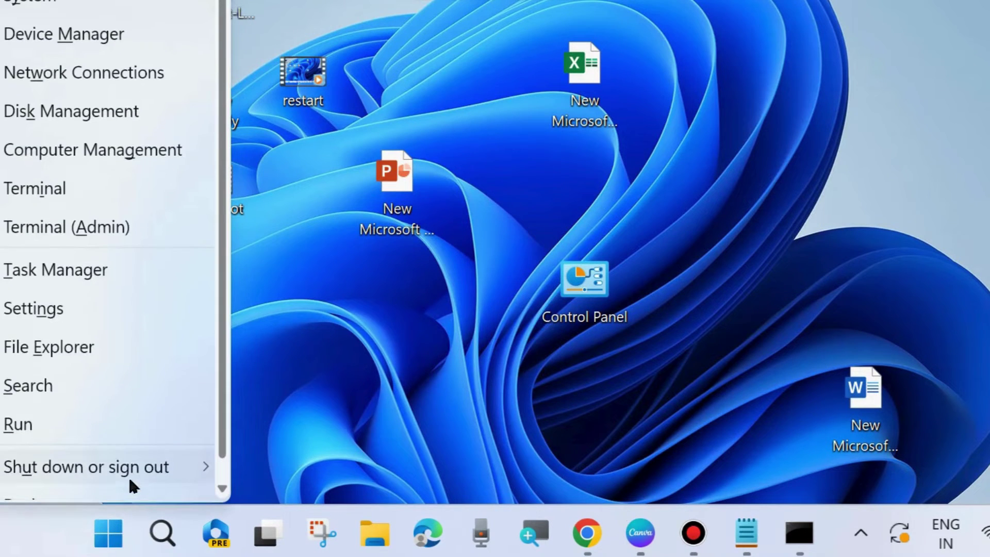
mouse_move(128, 473)
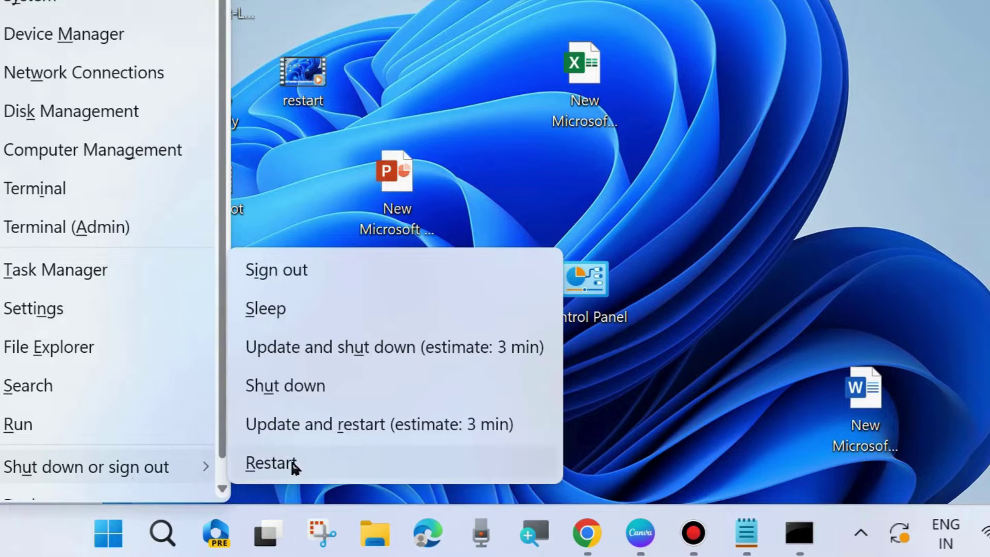